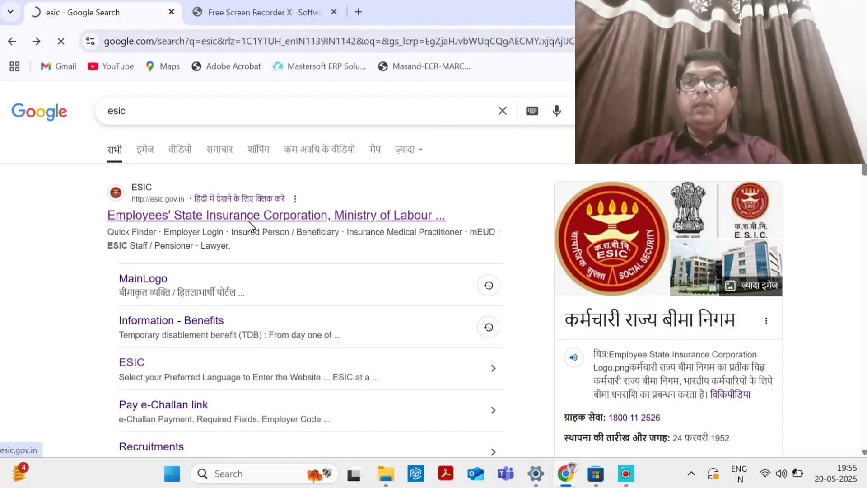
# From esic.gov.in, go through Services > Employers to the Employer Portal and accept the redirect.
pyautogui.click(247, 221)
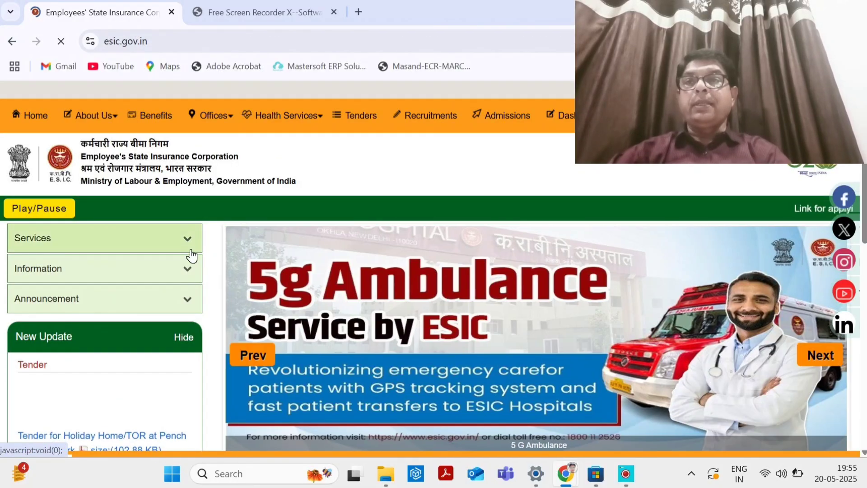
pyautogui.click(188, 238)
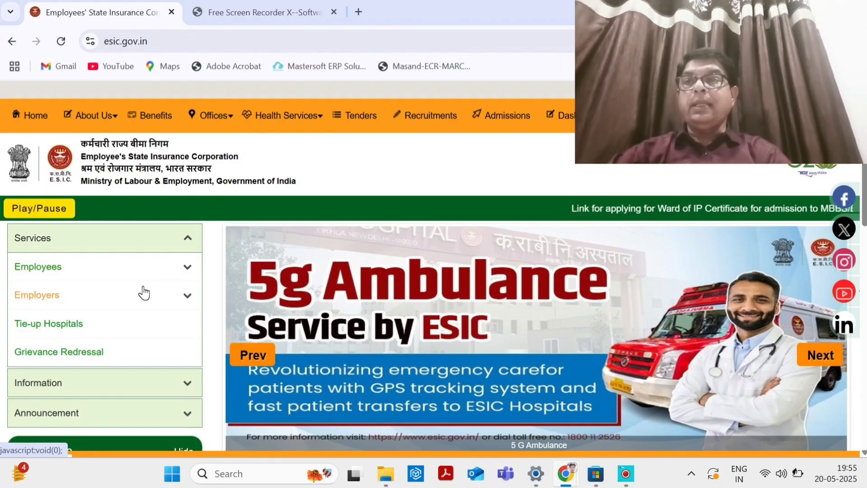
pyautogui.click(87, 295)
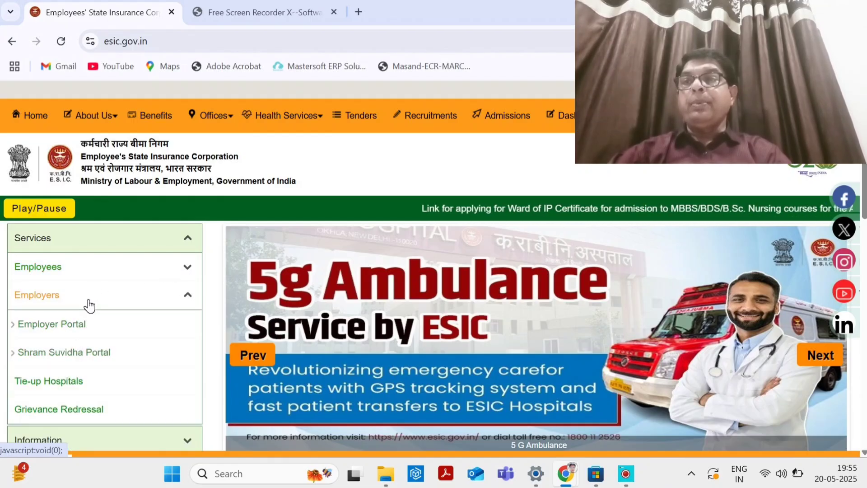
pyautogui.click(90, 325)
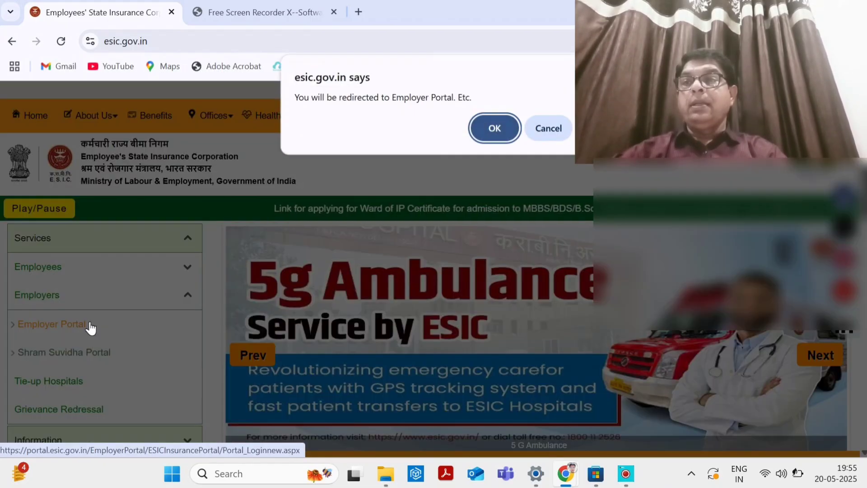
pyautogui.click(502, 124)
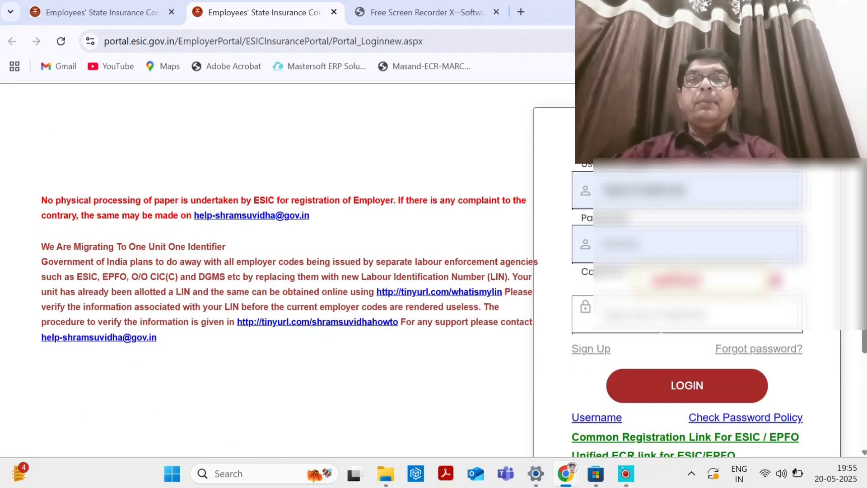
# Enter the login captcha 'ab3xk7' and sign in to the employer account.
pyautogui.click(661, 331)
pyautogui.write('ab3x')
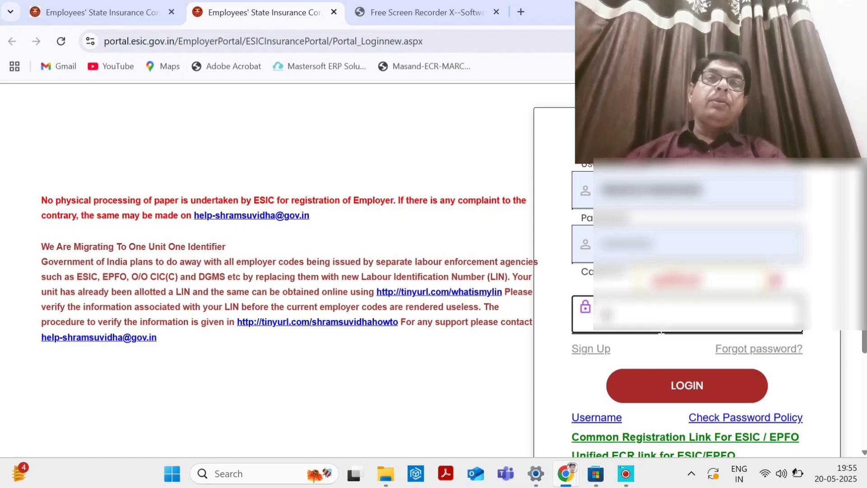
pyautogui.write('k7')
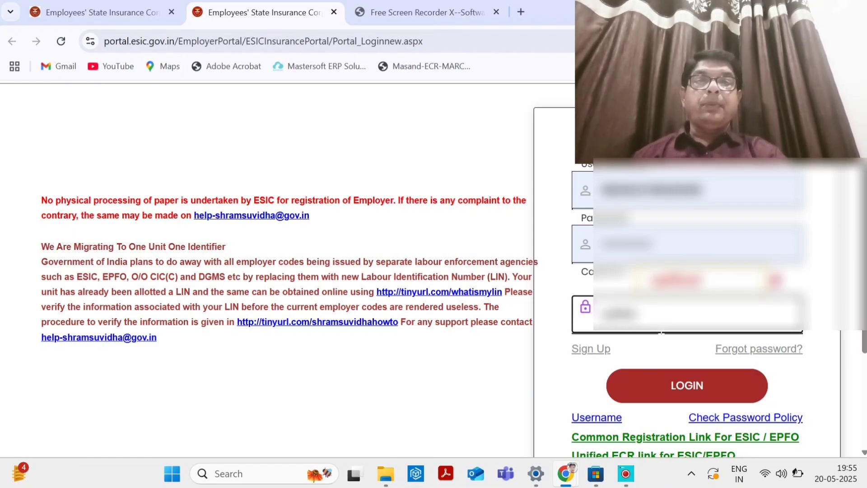
pyautogui.scroll(-2, 661, 333)
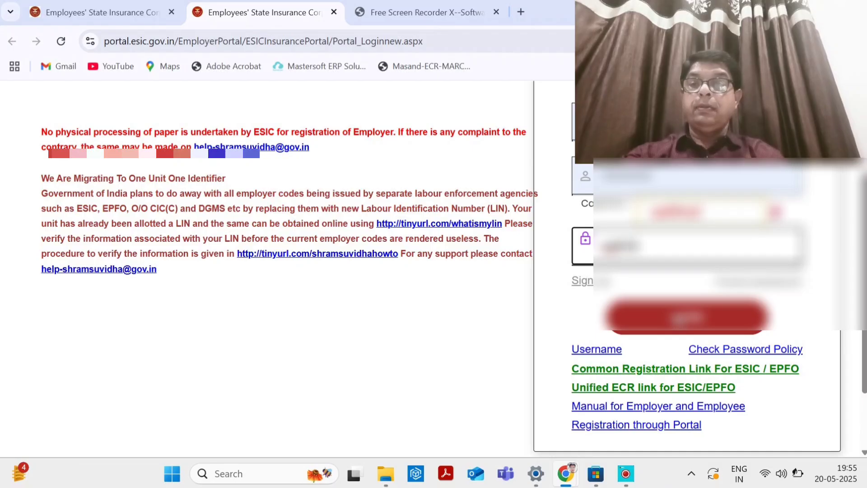
pyautogui.click(636, 334)
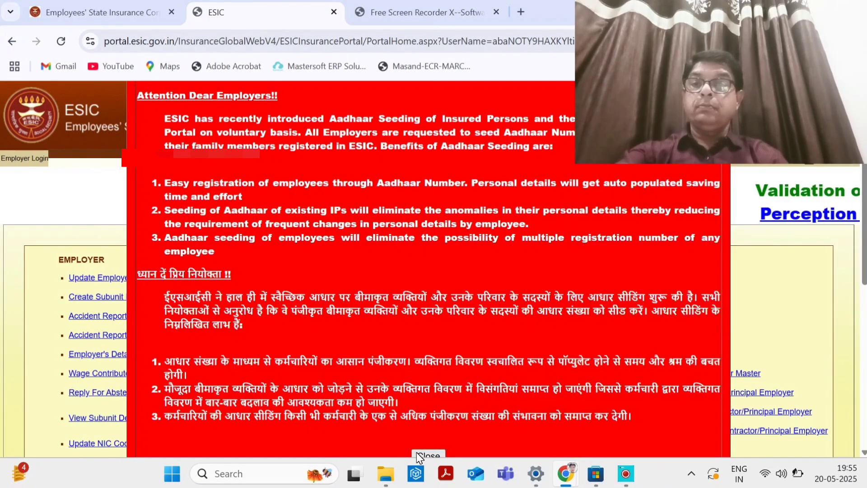
# Close the three Attention Dear Employers notices and open Register/Enroll New Employee.
pyautogui.click(416, 451)
pyautogui.click(416, 451)
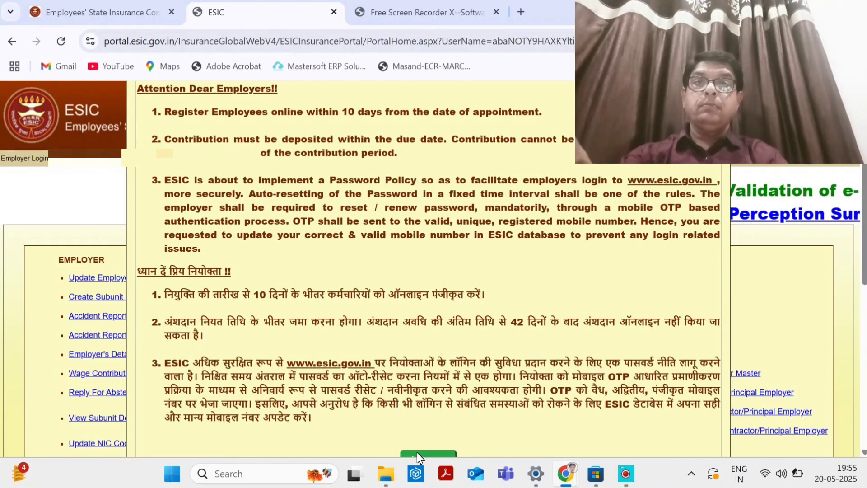
pyautogui.click(416, 451)
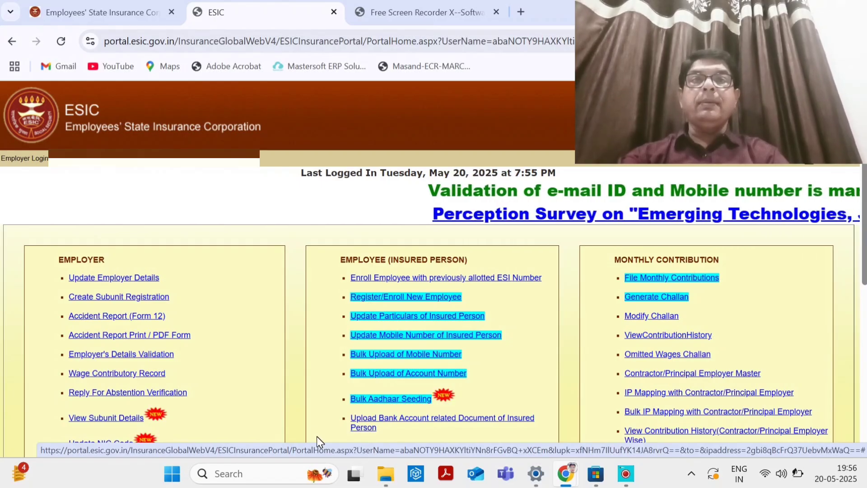
pyautogui.click(384, 299)
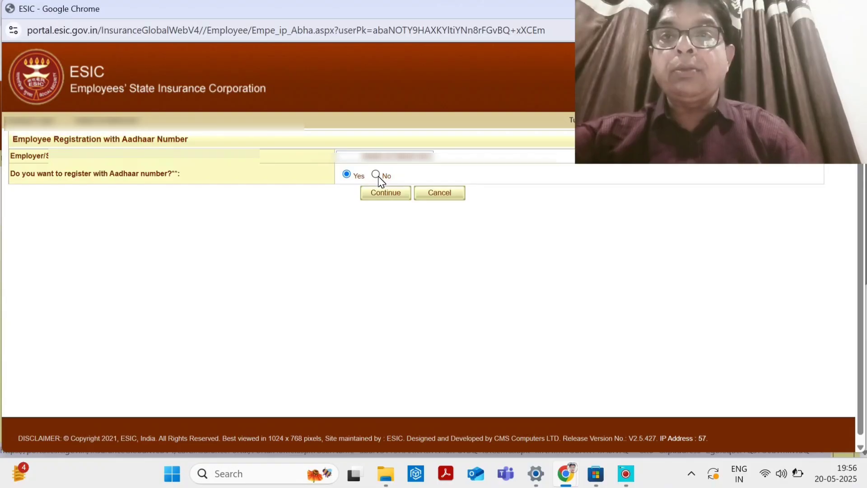
# Register without Aadhaar and confirm the employee never had an earlier ESI insurance number.
pyautogui.click(377, 176)
pyautogui.click(390, 197)
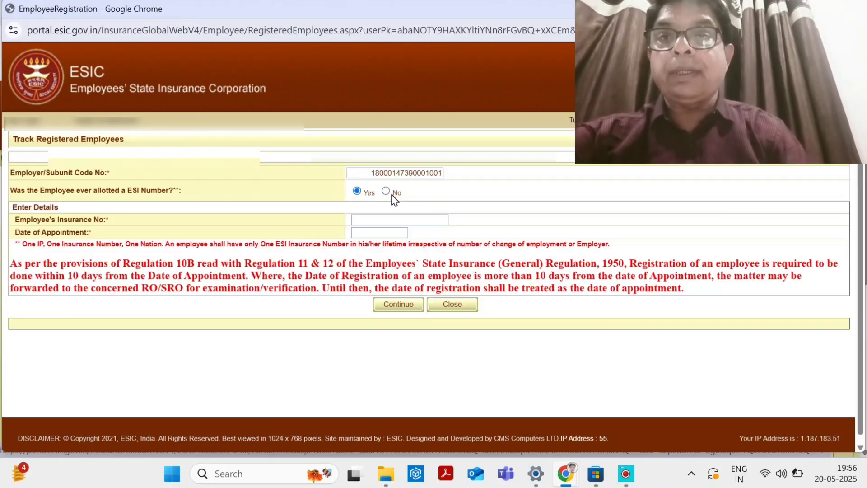
pyautogui.click(385, 191)
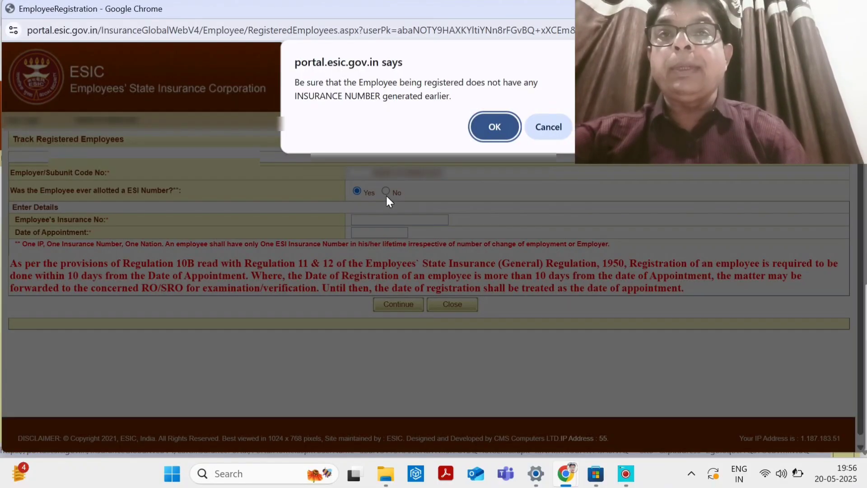
pyautogui.click(494, 126)
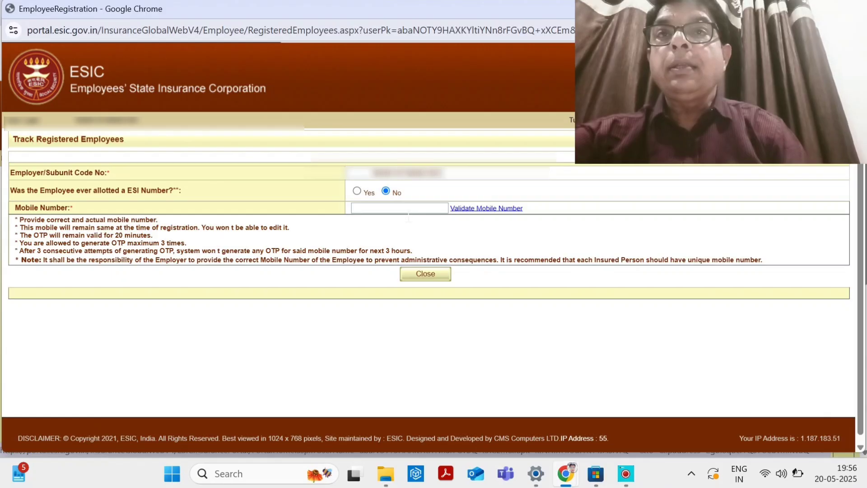
# Enter and validate the employee's mobile number, then acknowledge the insurance-number reminder.
pyautogui.click(406, 209)
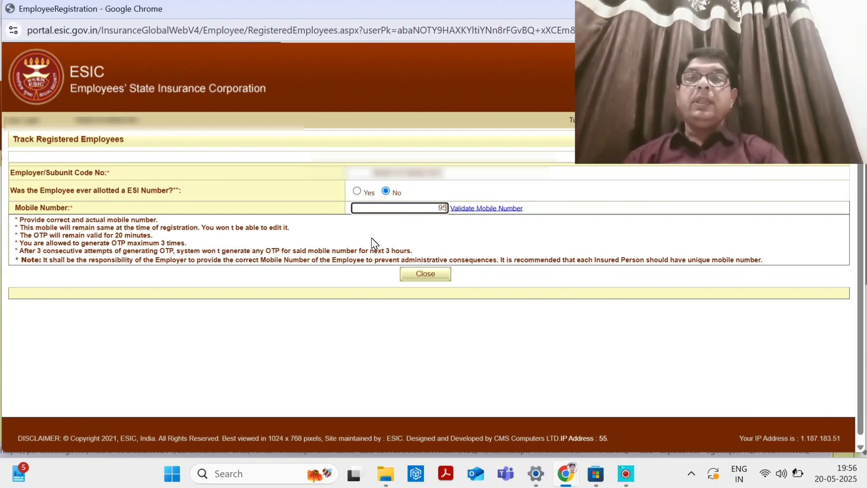
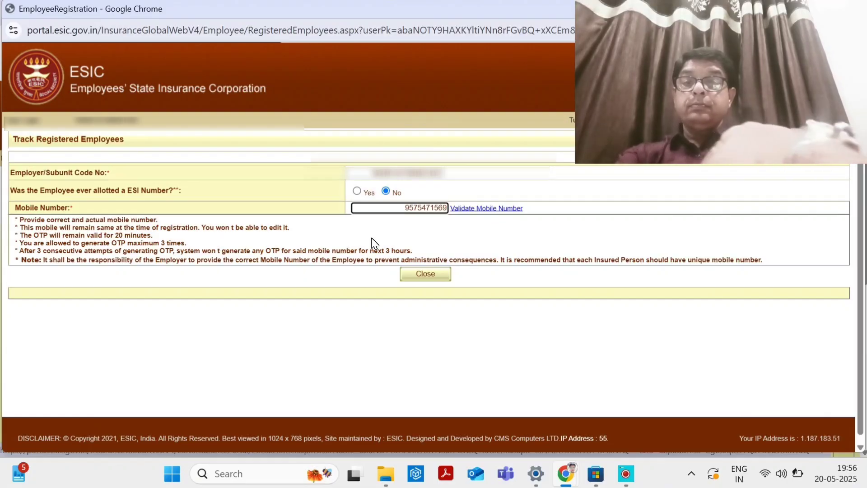
pyautogui.click(471, 210)
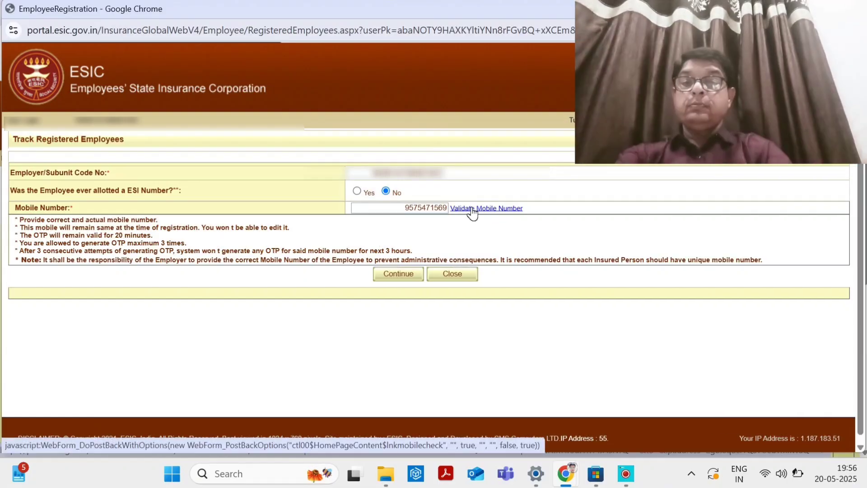
pyautogui.click(405, 267)
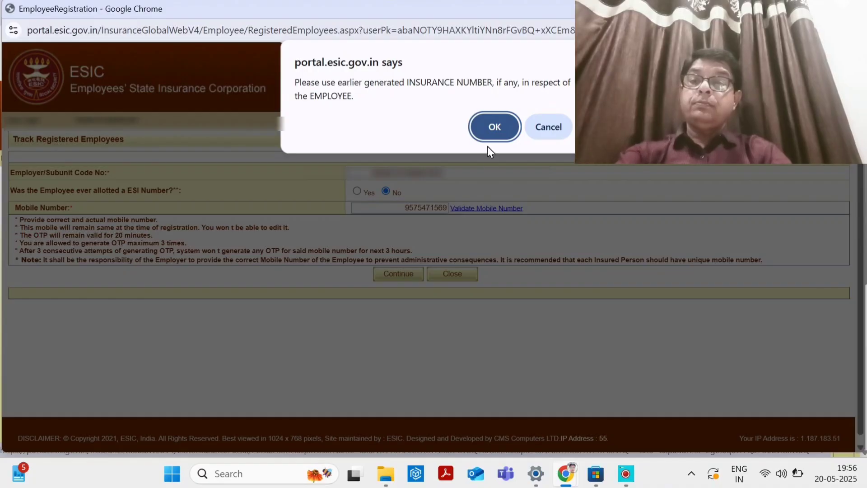
pyautogui.click(489, 128)
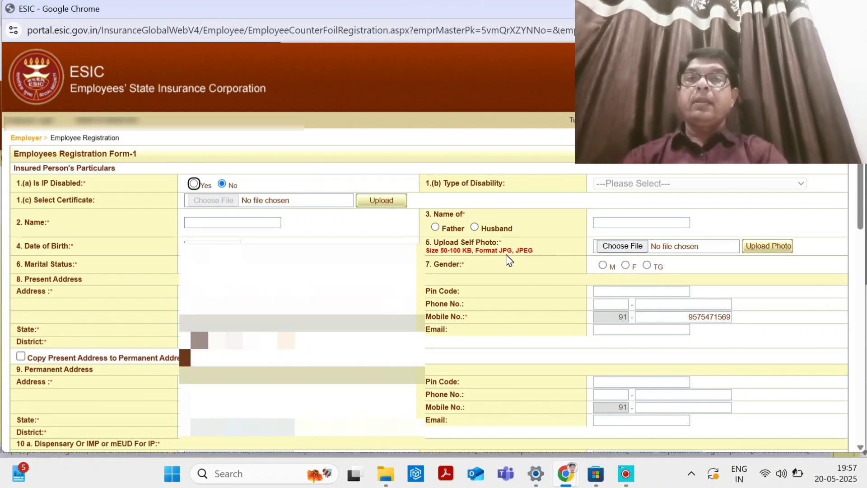
# Go through Form-1's present address, dispensary and current employer sections.
pyautogui.moveTo(525, 273); pyautogui.dragTo(426, 365)
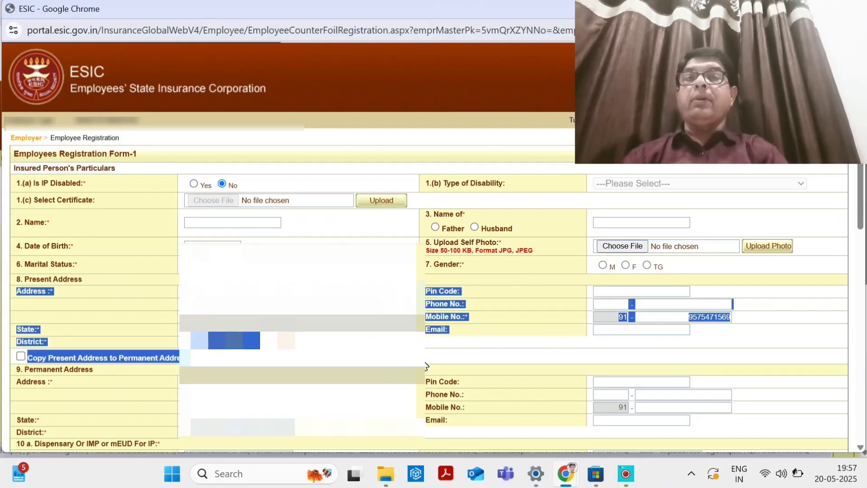
pyautogui.click(283, 255)
pyautogui.scroll(-4, 284, 255)
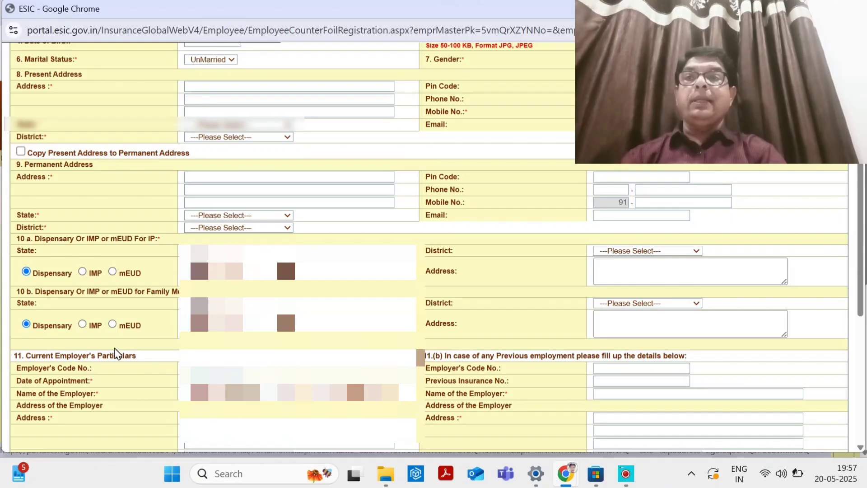
pyautogui.moveTo(129, 356); pyautogui.dragTo(87, 291)
pyautogui.click(452, 436)
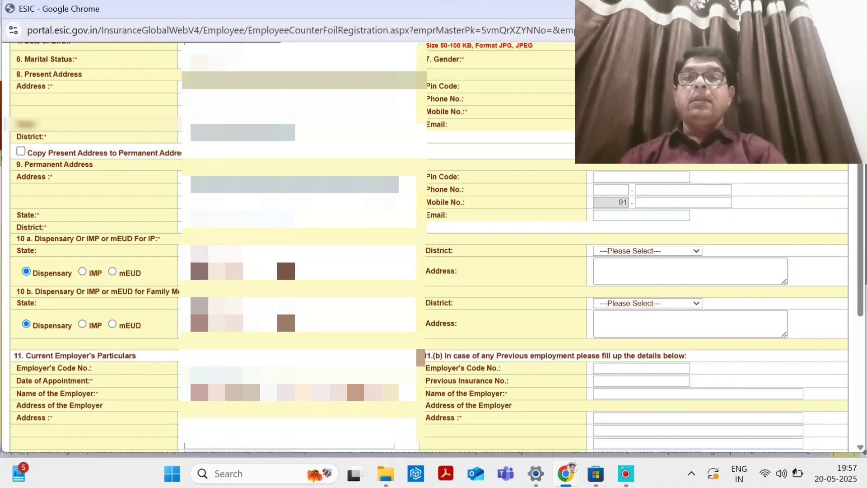
pyautogui.scroll(-2, 284, 255)
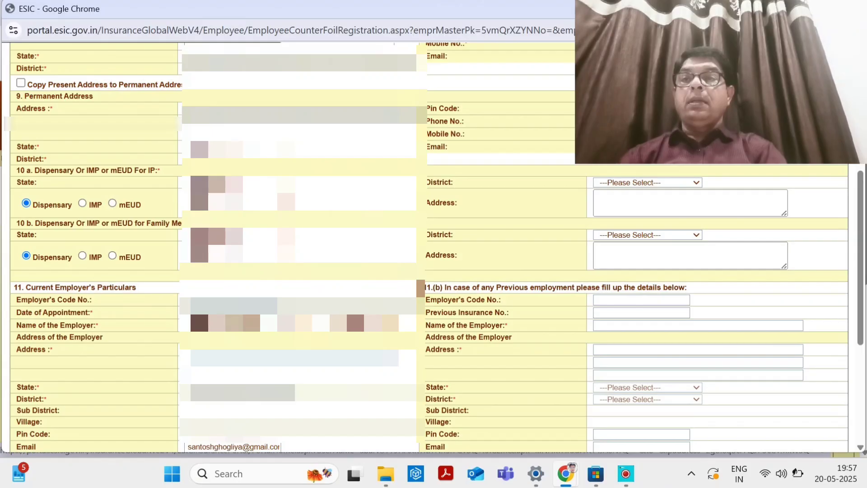
pyautogui.scroll(-6, 283, 255)
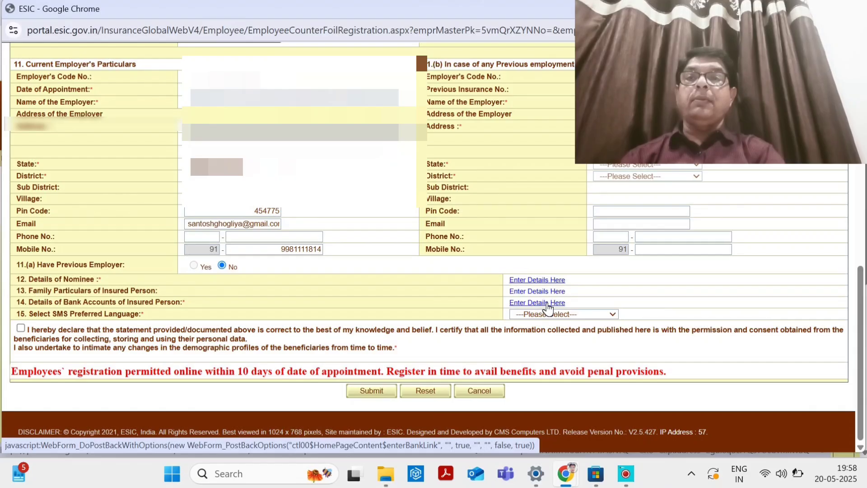
pyautogui.click(548, 302)
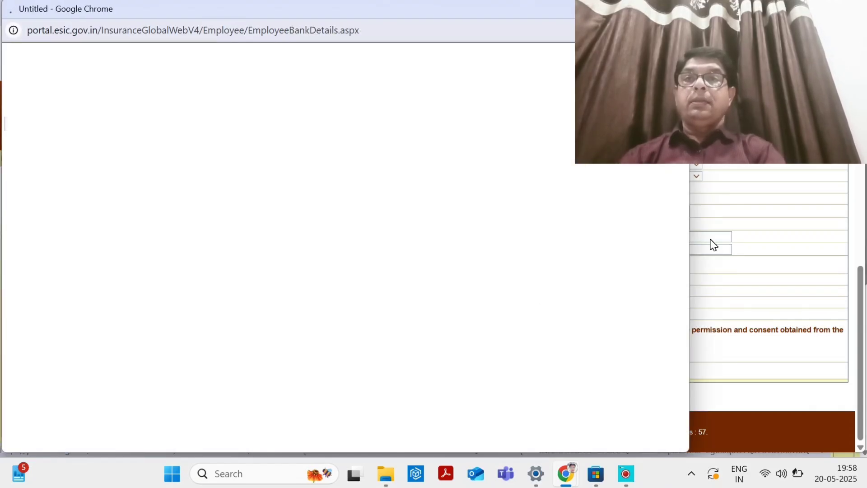
pyautogui.hotkey('alt', 'F4')
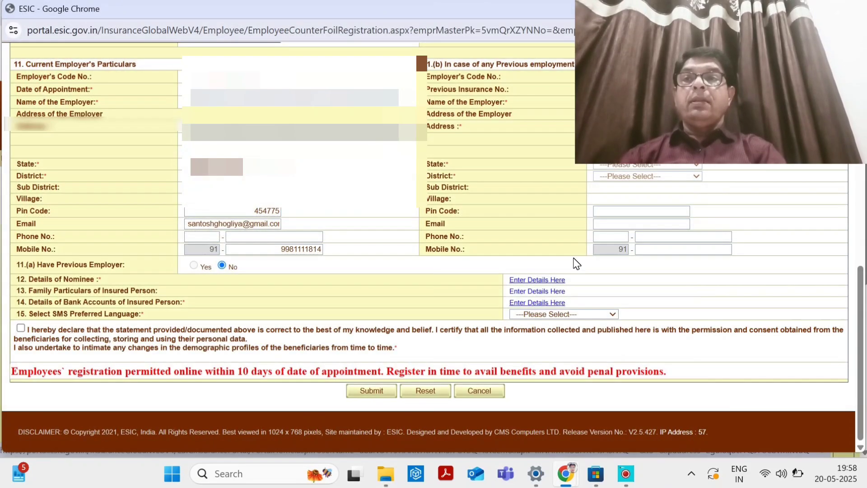
pyautogui.click(535, 281)
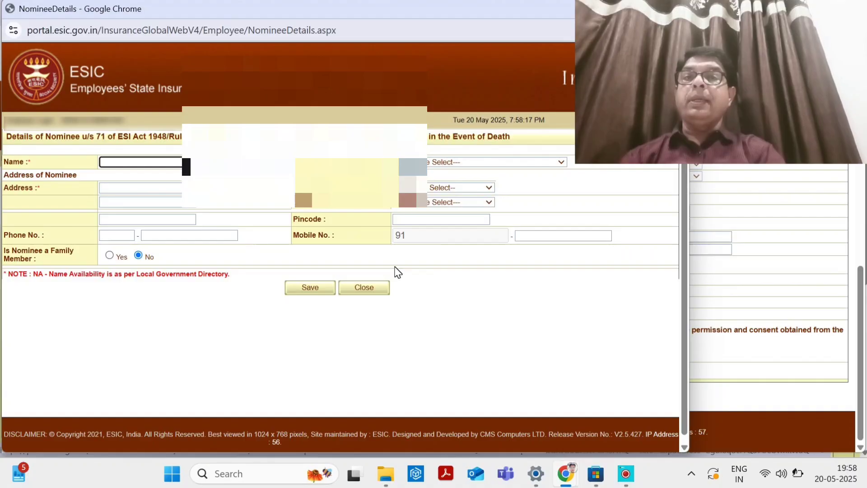
pyautogui.click(672, 9)
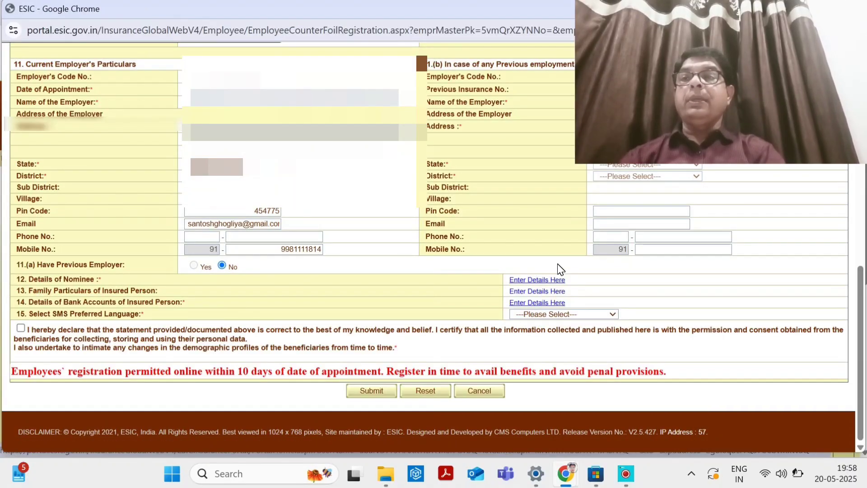
pyautogui.click(540, 302)
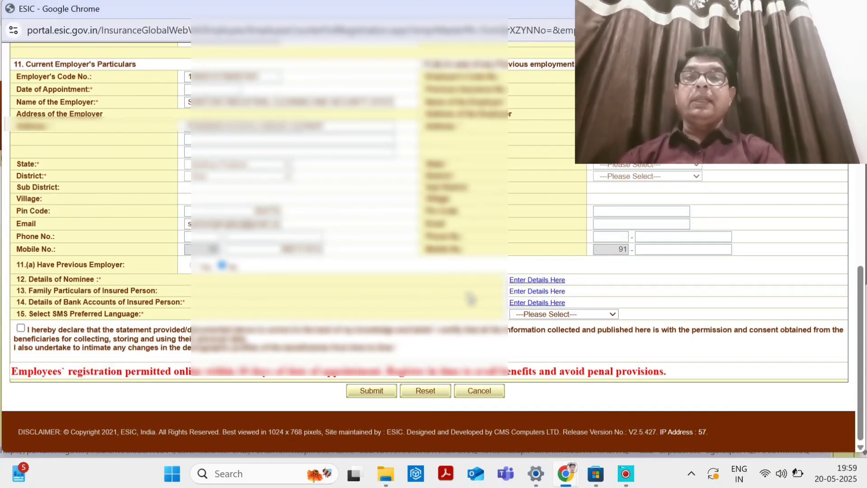
# Choose English / Indian English as the employee's SMS preferred language.
pyautogui.click(595, 316)
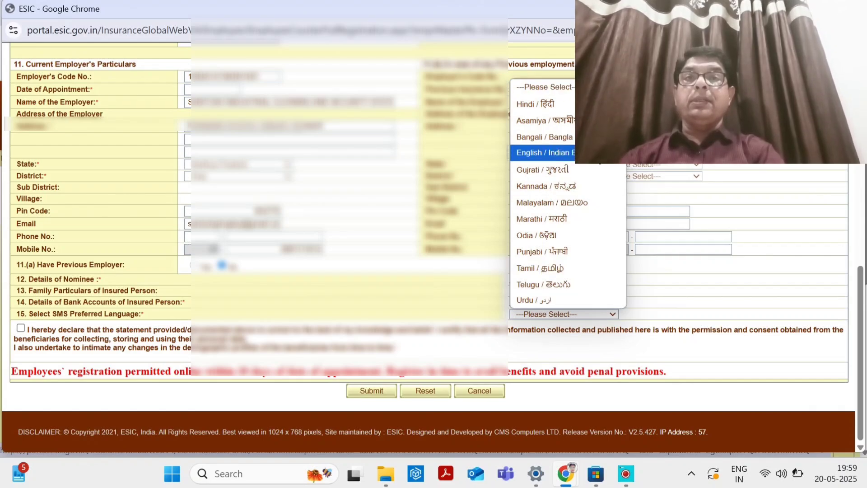
pyautogui.click(587, 152)
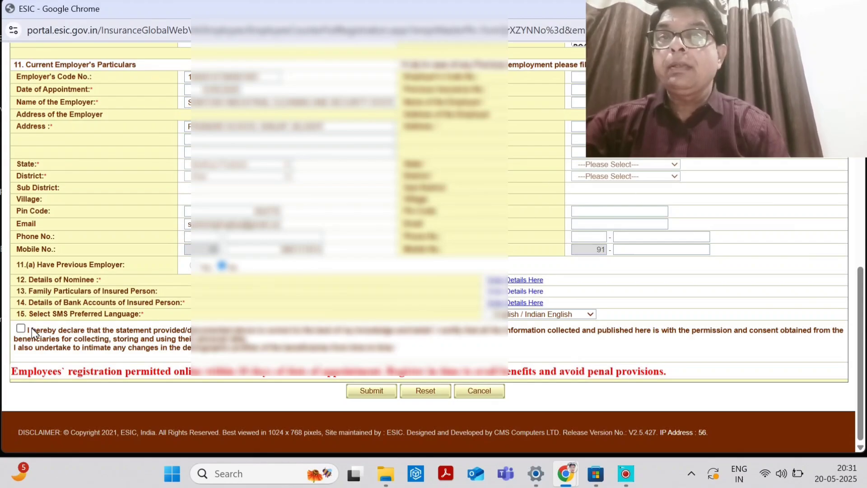
# Tick the 'I hereby declare' checkbox and submit Form-1.
pyautogui.click(20, 328)
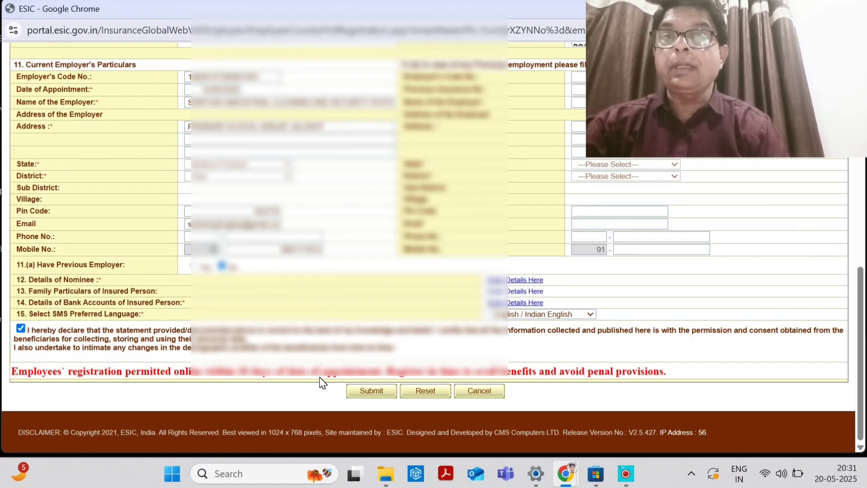
pyautogui.click(359, 391)
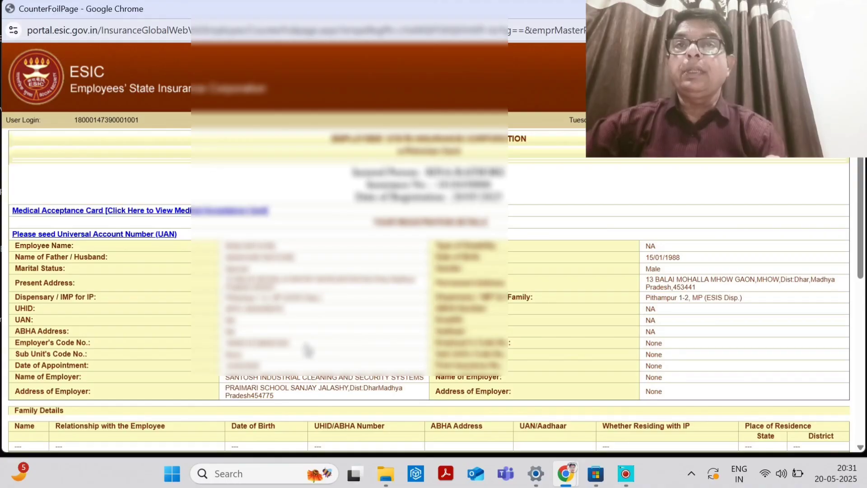
# Scroll to the bottom of the counterfoil and choose Download/Print for the e-Pehchan card.
pyautogui.scroll(-5, 306, 336)
pyautogui.scroll(3, 306, 336)
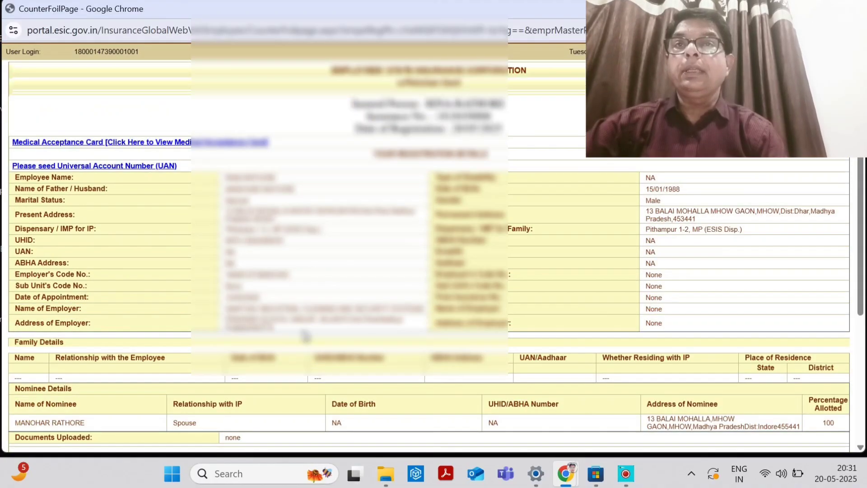
pyautogui.scroll(-2, 306, 337)
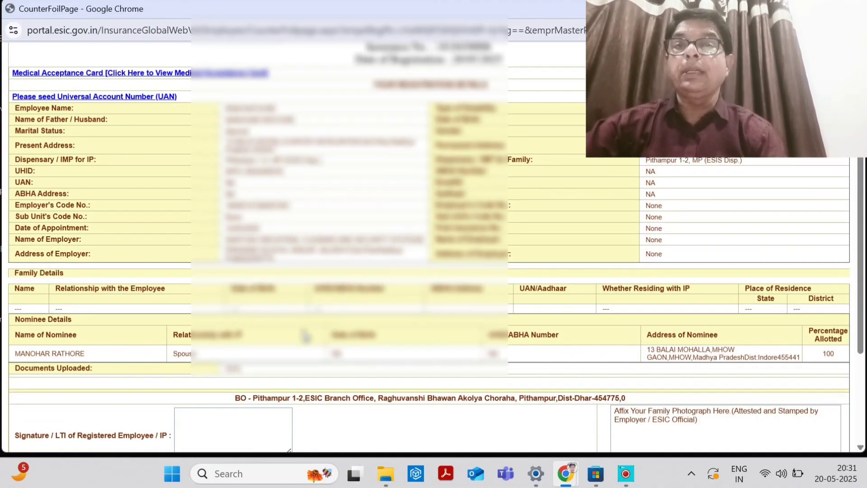
pyautogui.scroll(-3, 306, 336)
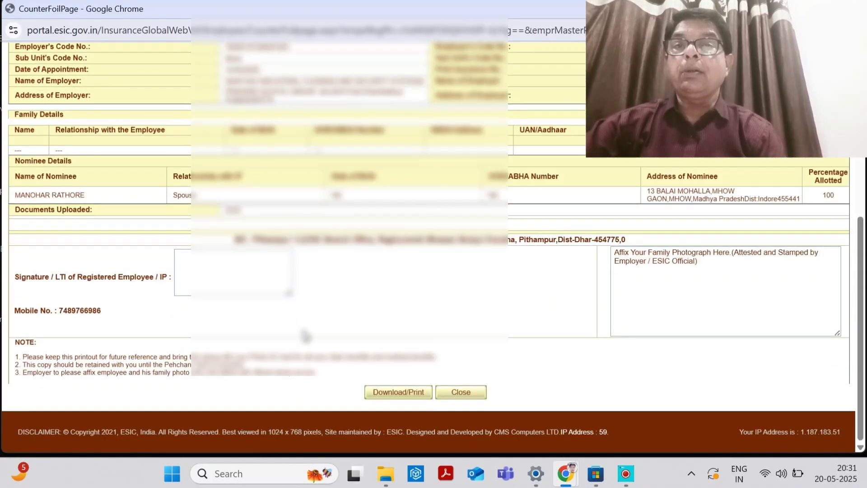
pyautogui.click(383, 391)
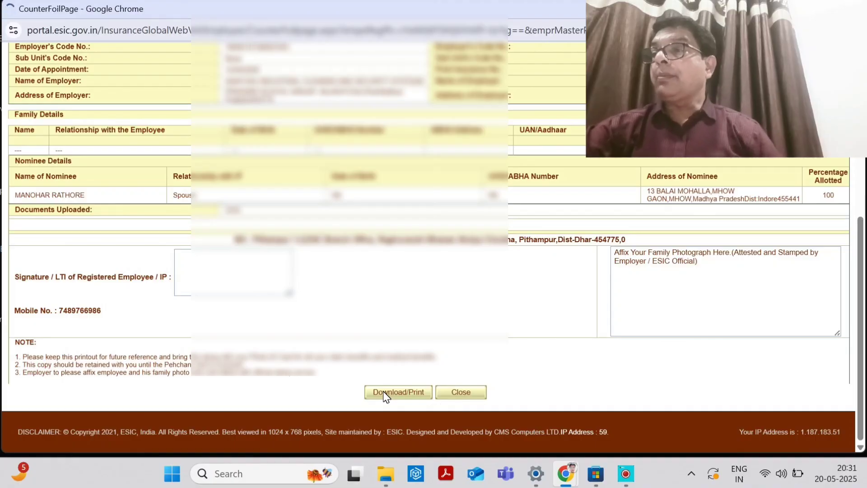